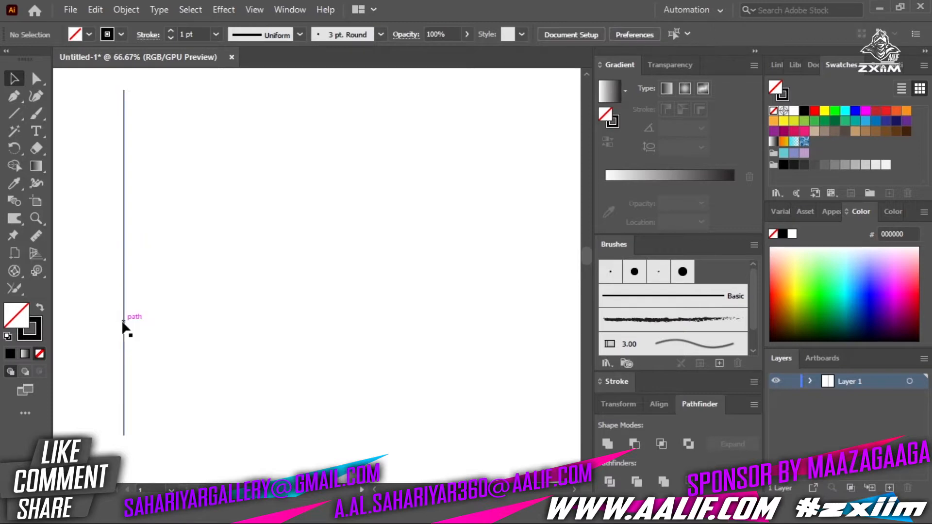
# Step: Copy the vertical line a short distance sideways and repeat the transform until there are 12 evenly spaced lines
pyautogui.moveTo(124, 337); pyautogui.dragTo(140, 338)
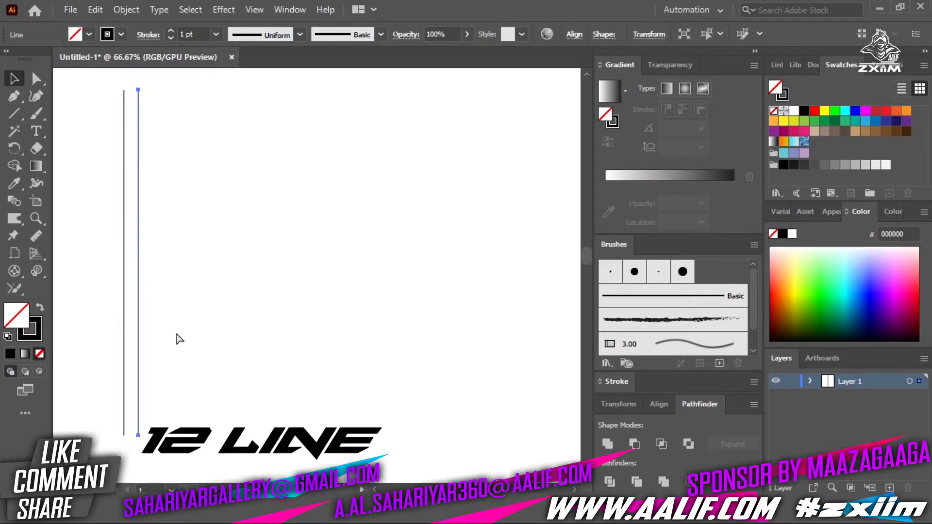
pyautogui.hotkey('ctrl', 'd')
pyautogui.hotkey('ctrl', 'd')
pyautogui.hotkey('ctrl', 'd')
pyautogui.hotkey('ctrl', 'd')
pyautogui.hotkey('ctrl', 'd')
pyautogui.hotkey('ctrl', 'd')
pyautogui.hotkey('ctrl', 'd')
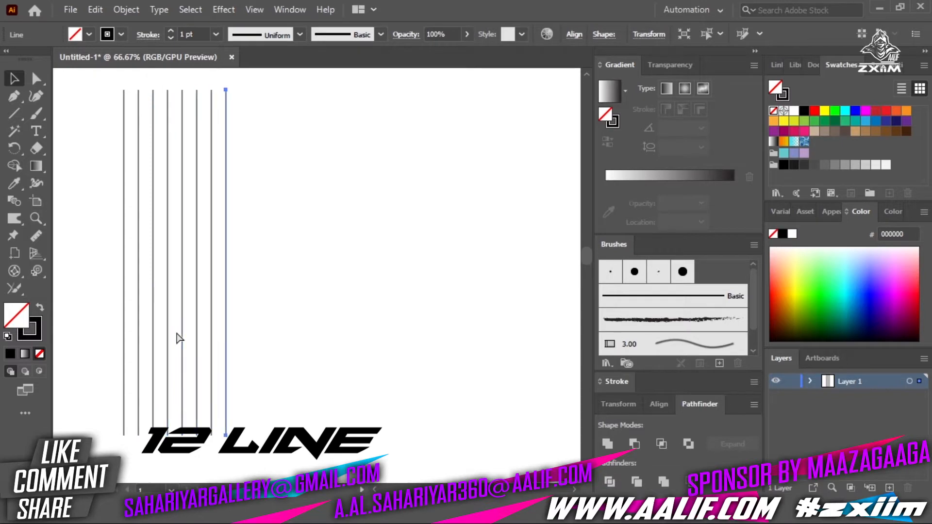
pyautogui.hotkey('ctrl', 'd')
pyautogui.hotkey('ctrl', 'd')
pyautogui.hotkey('ctrl', 'd')
pyautogui.click(362, 377)
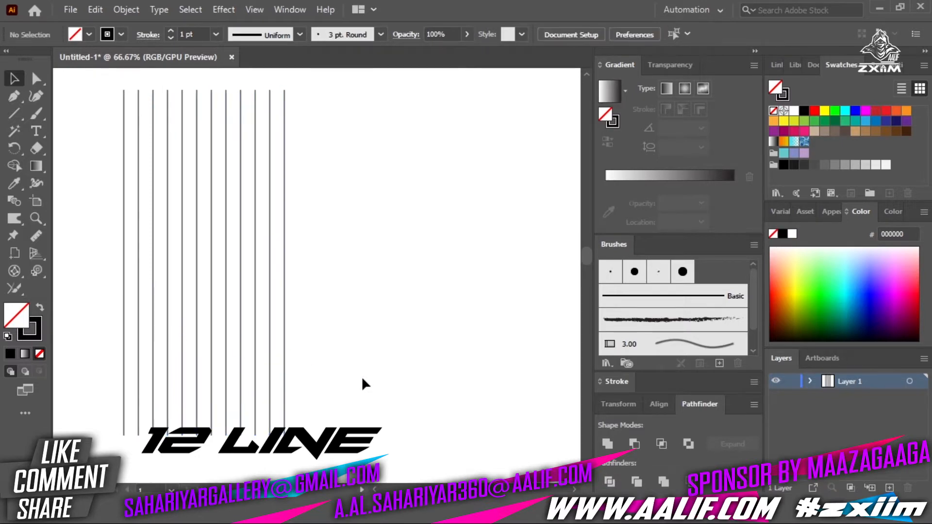
# Step: Select all the vertical lines and create a reflected copy of them about a 30° axis
pyautogui.hotkey('ctrl', 'a')
pyautogui.rightClick(213, 244)
pyautogui.moveTo(304, 407)
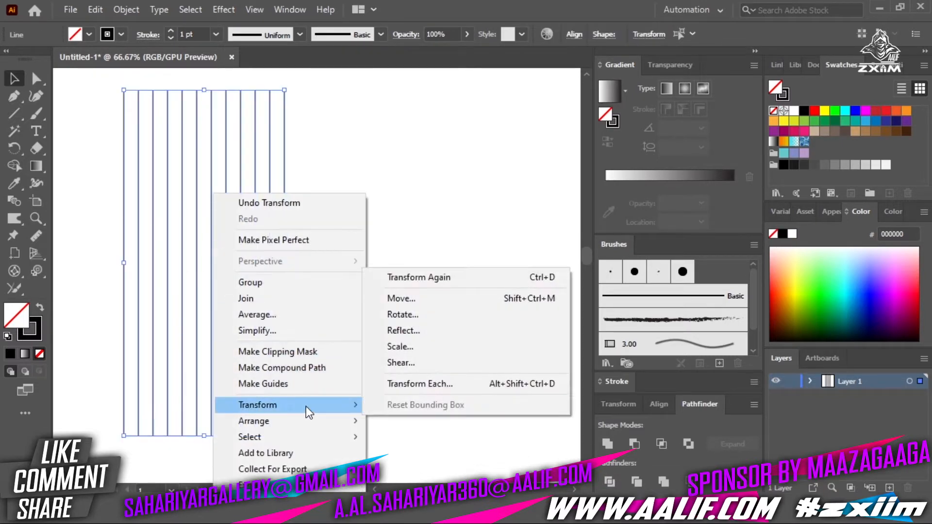
pyautogui.click(426, 330)
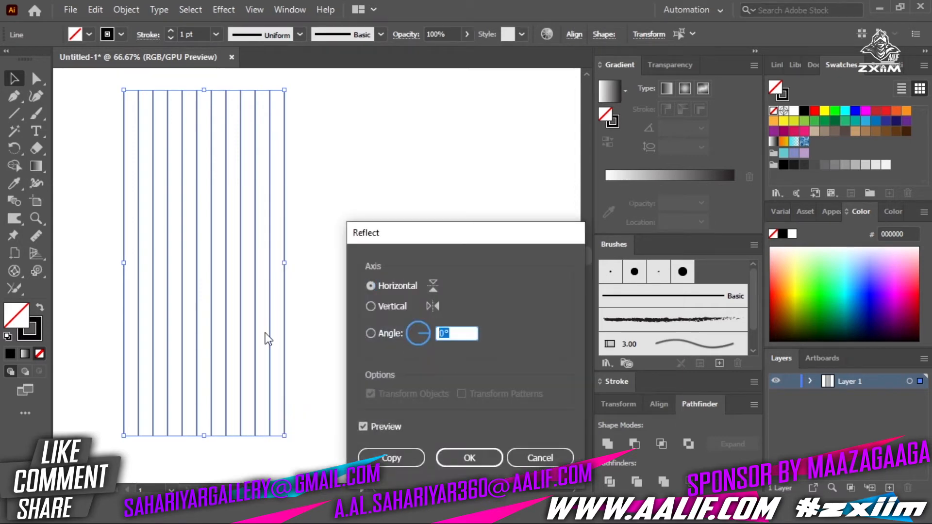
pyautogui.write('30')
pyautogui.click(391, 458)
# Step: Create a copy of the slanted lines reflected about the horizontal axis to complete the isometric grid
pyautogui.rightClick(189, 247)
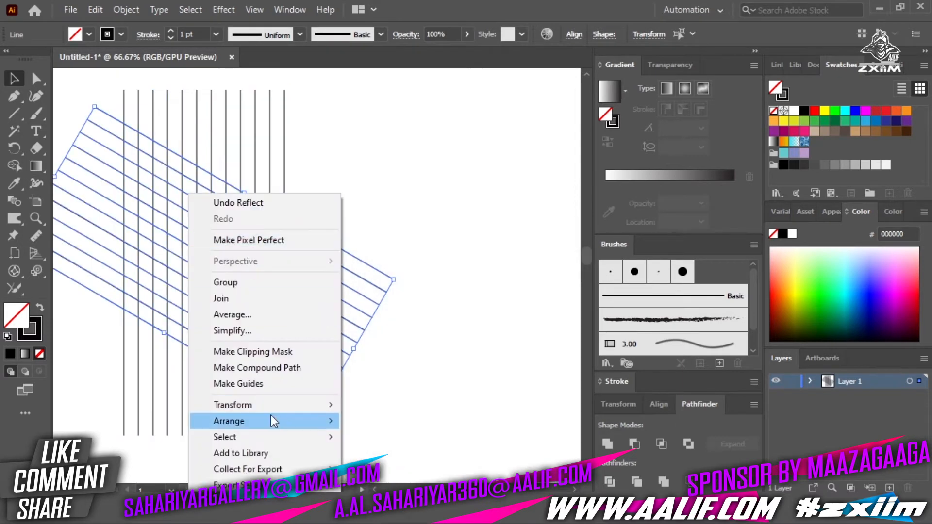
pyautogui.moveTo(291, 405)
pyautogui.click(412, 331)
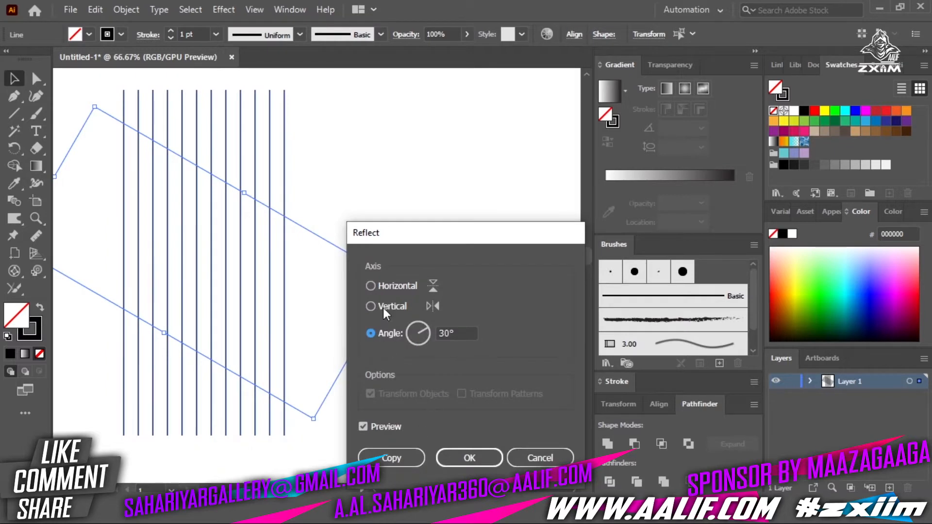
pyautogui.click(389, 288)
pyautogui.click(403, 457)
pyautogui.click(363, 374)
# Step: Draw an unfilled hexagon beside the line grid and rotate it so that it stands on a corner
pyautogui.moveTo(298, 293); pyautogui.dragTo(325, 306)
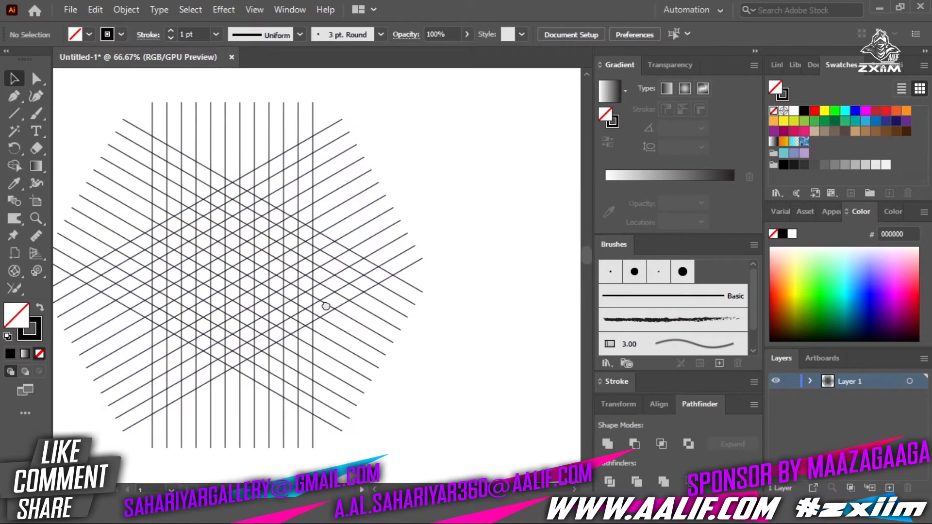
pyautogui.moveTo(216, 246); pyautogui.dragTo(163, 218)
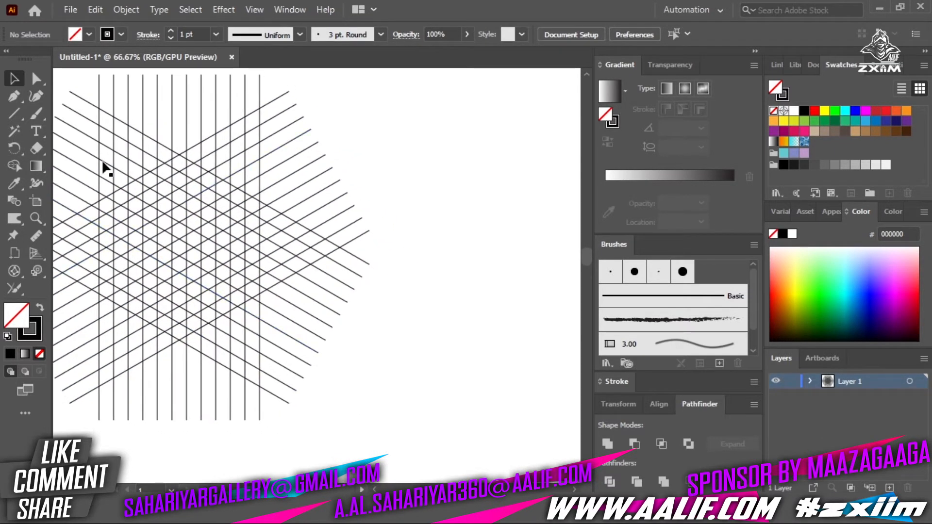
pyautogui.moveTo(14, 113); pyautogui.dragTo(58, 148)
pyautogui.moveTo(410, 125); pyautogui.dragTo(492, 176)
pyautogui.press('v')
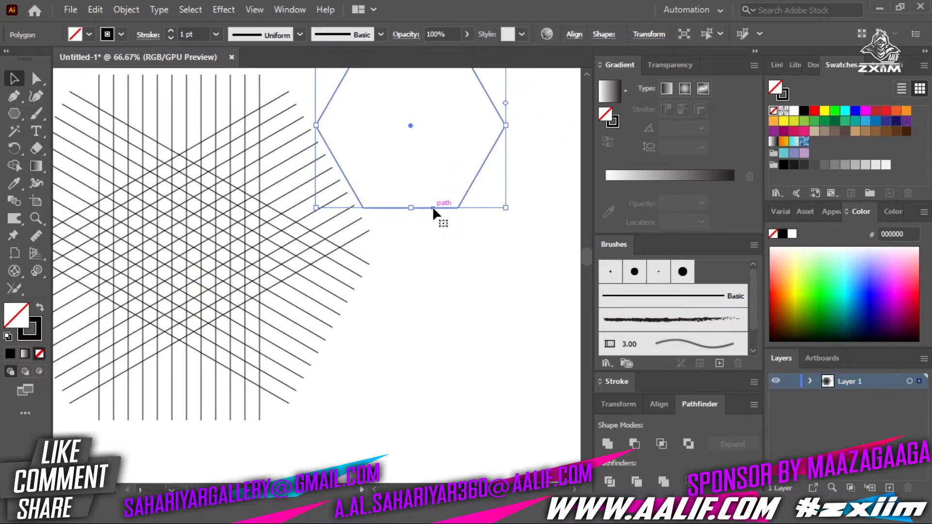
pyautogui.moveTo(433, 206); pyautogui.dragTo(552, 305)
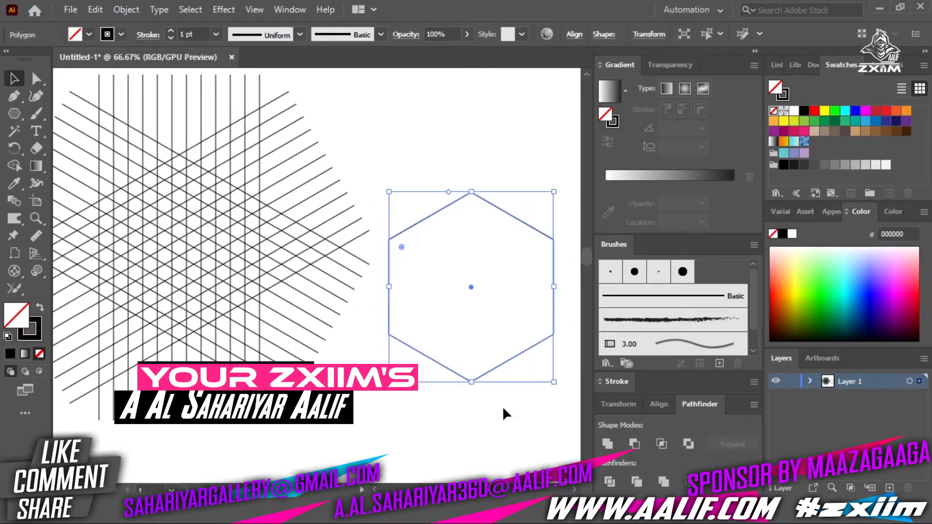
pyautogui.click(416, 431)
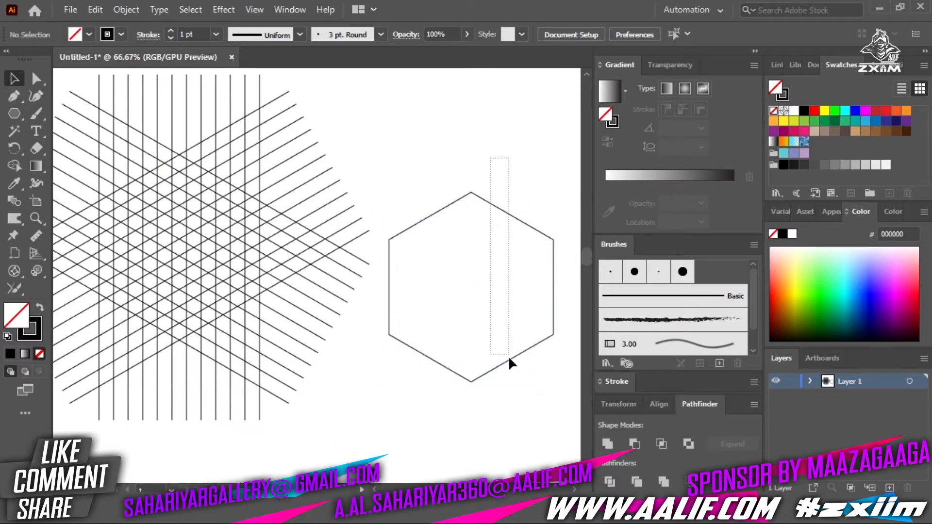
# Step: Select all the grid lines and set their fill colour to near-black 050404
pyautogui.moveTo(508, 356); pyautogui.dragTo(511, 360)
pyautogui.hscroll(-2, 295, 316)
pyautogui.moveTo(384, 425); pyautogui.dragTo(113, 111)
pyautogui.moveTo(205, 238); pyautogui.dragTo(231, 248)
pyautogui.keyDown('ctrl'); pyautogui.click(229, 251); pyautogui.keyUp('ctrl')
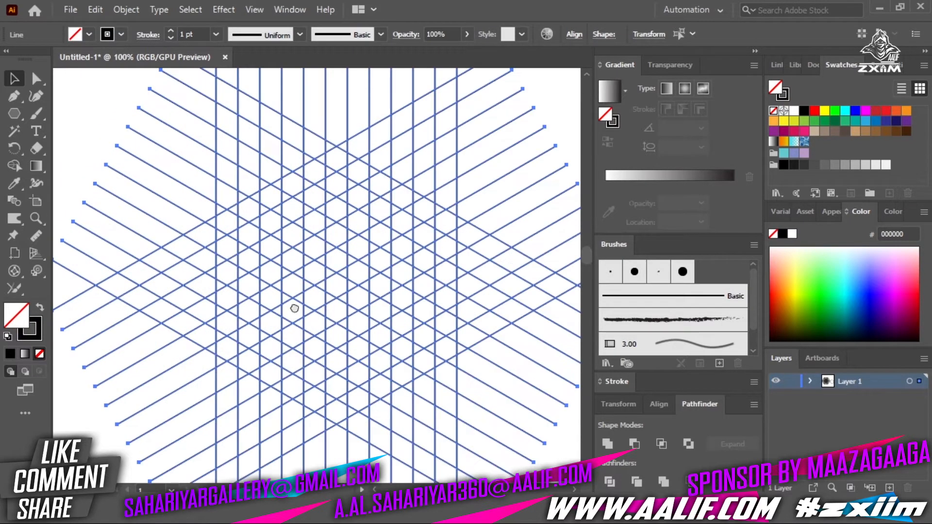
pyautogui.moveTo(295, 308); pyautogui.dragTo(233, 294)
pyautogui.doubleClick(23, 313)
pyautogui.click(552, 425)
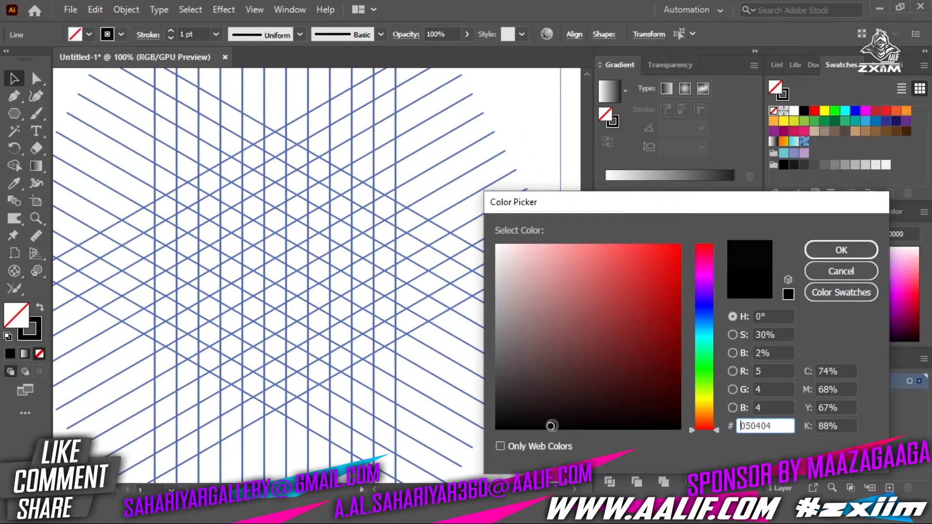
pyautogui.press('Return')
# Step: With the Shape Builder, merge a chain of hexagonal grid cells into the S's upper band, from the right side over the peak, down the diagonal to the lower hook
pyautogui.keyDown('ctrl'); pyautogui.click(352, 254); pyautogui.keyUp('ctrl')
pyautogui.moveTo(358, 261); pyautogui.dragTo(423, 270)
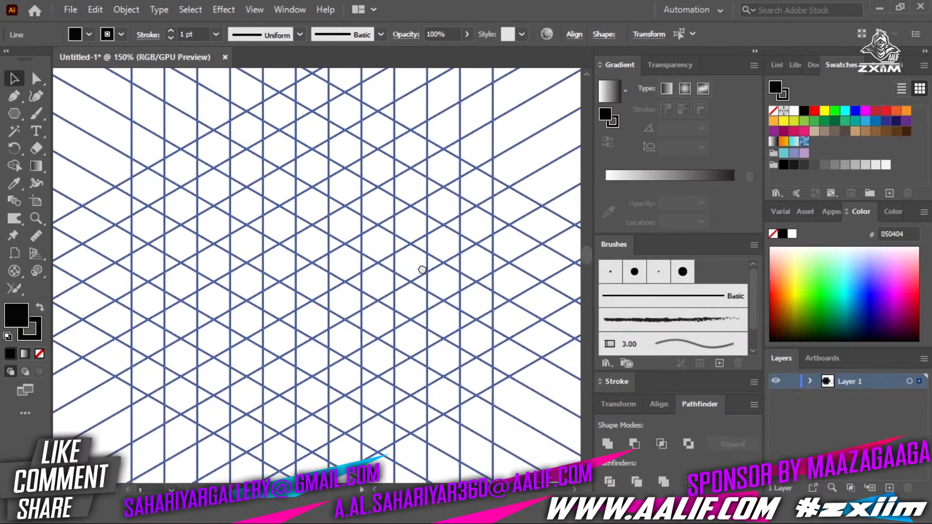
pyautogui.hotkey('shift', 'm')
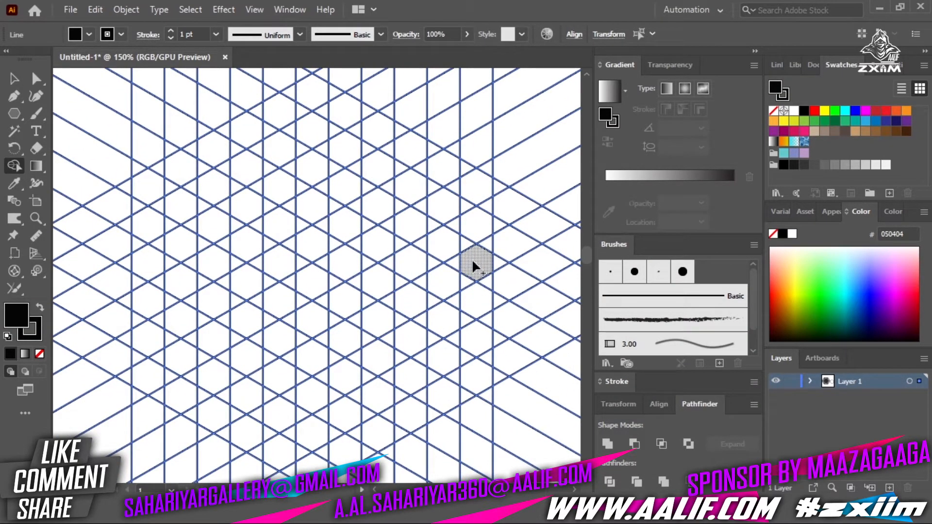
pyautogui.moveTo(478, 263)
pyautogui.mouseDown()
pyautogui.moveTo(481, 231)
pyautogui.moveTo(456, 178)
pyautogui.moveTo(323, 96)
pyautogui.moveTo(148, 190)
pyautogui.mouseUp()
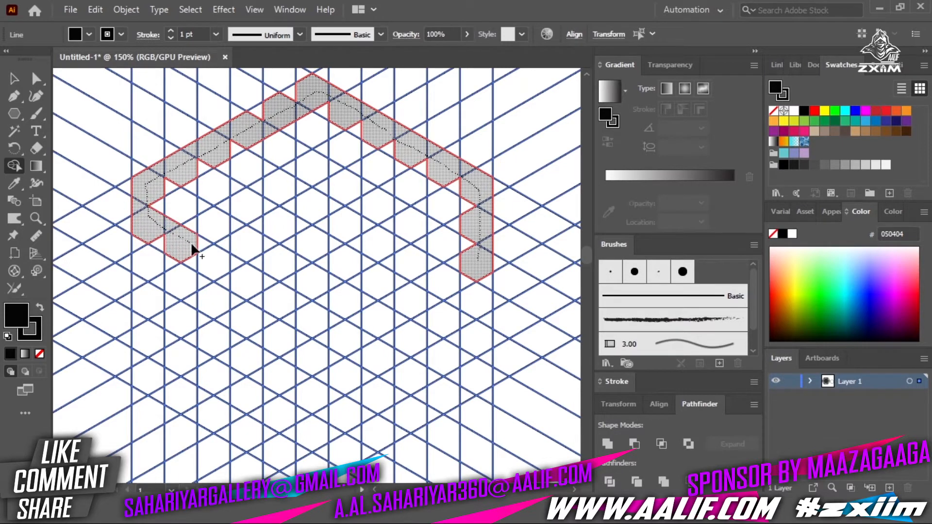
pyautogui.moveTo(228, 268); pyautogui.dragTo(270, 295)
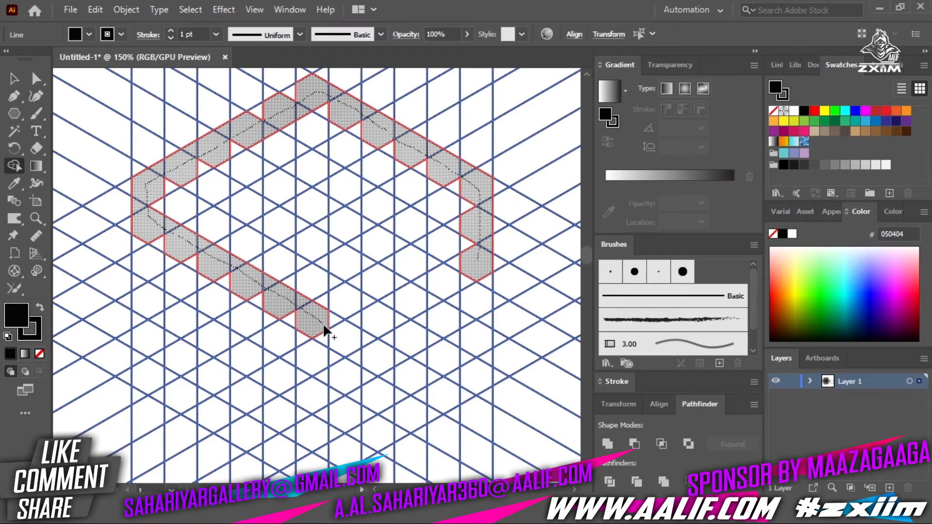
pyautogui.moveTo(354, 346); pyautogui.dragTo(370, 356)
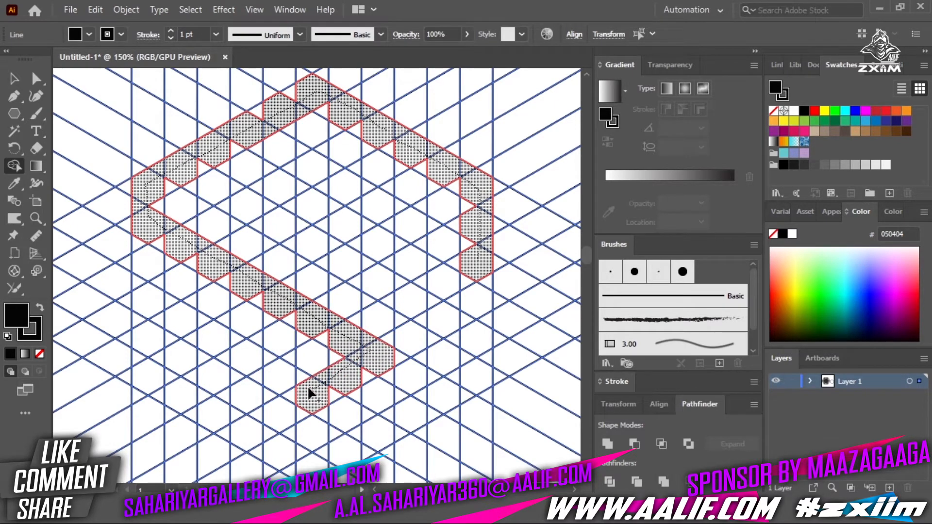
pyautogui.moveTo(229, 346); pyautogui.dragTo(216, 334)
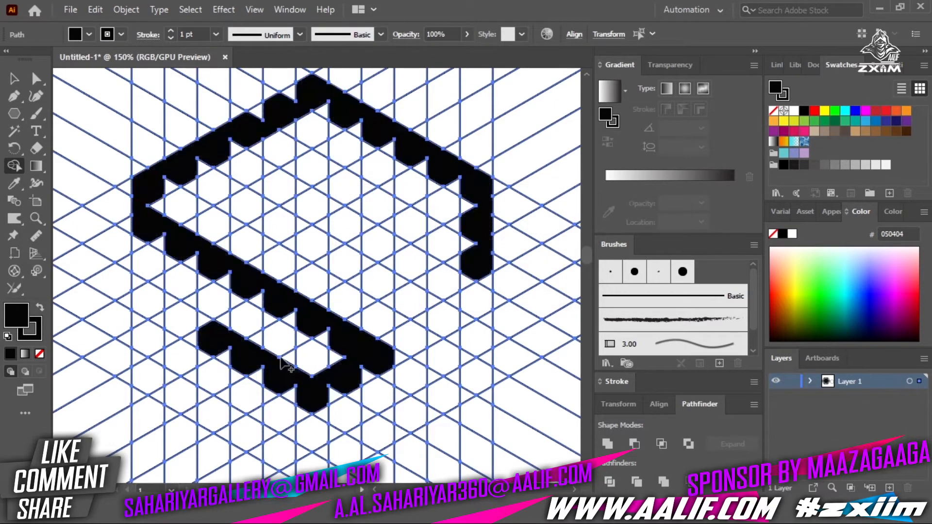
# Step: Merge the small triangles along the upper band's jagged edges into it so that its sides become straight
pyautogui.moveTo(412, 363); pyautogui.dragTo(393, 375)
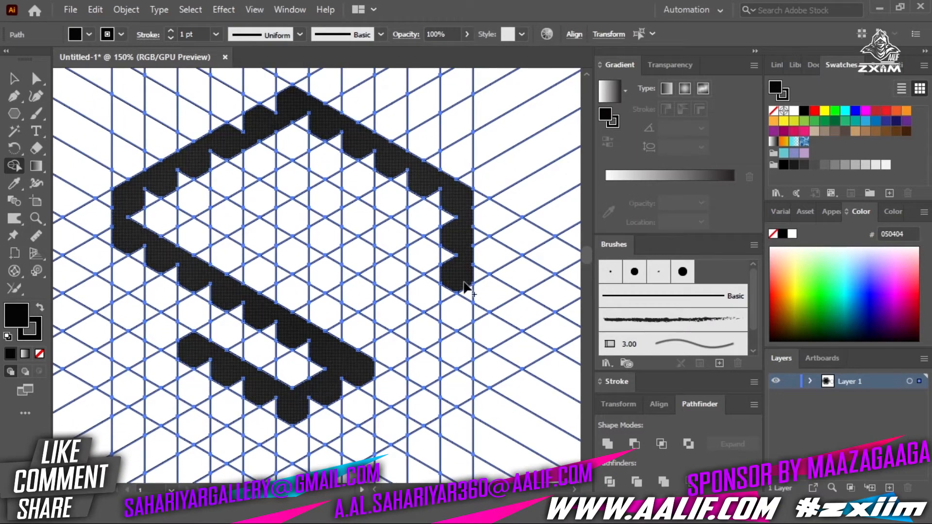
pyautogui.moveTo(462, 283); pyautogui.dragTo(468, 288)
pyautogui.moveTo(459, 269)
pyautogui.mouseDown()
pyautogui.moveTo(446, 214)
pyautogui.moveTo(427, 193)
pyautogui.moveTo(303, 119)
pyautogui.moveTo(268, 111)
pyautogui.moveTo(215, 164)
pyautogui.moveTo(145, 195)
pyautogui.moveTo(137, 216)
pyautogui.mouseUp()
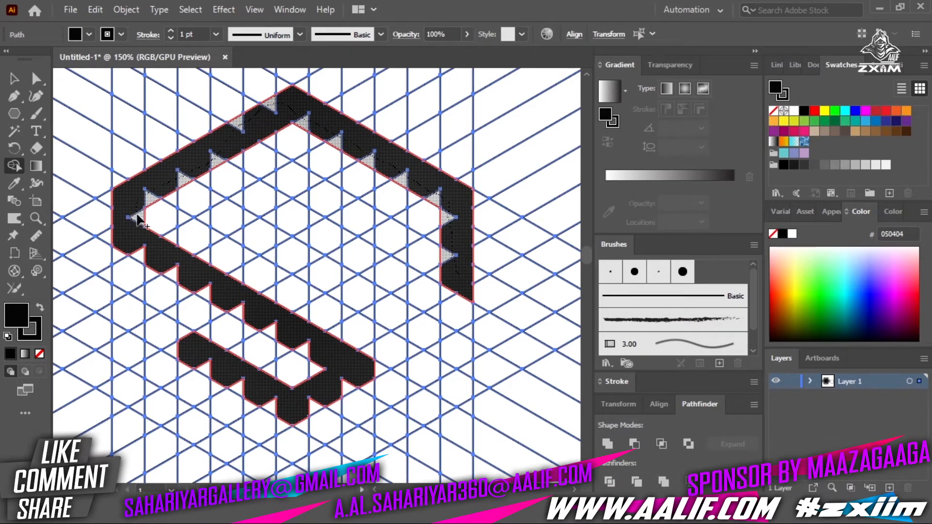
pyautogui.moveTo(138, 247)
pyautogui.mouseDown()
pyautogui.moveTo(348, 371)
pyautogui.moveTo(331, 397)
pyautogui.moveTo(284, 409)
pyautogui.moveTo(167, 349)
pyautogui.mouseUp()
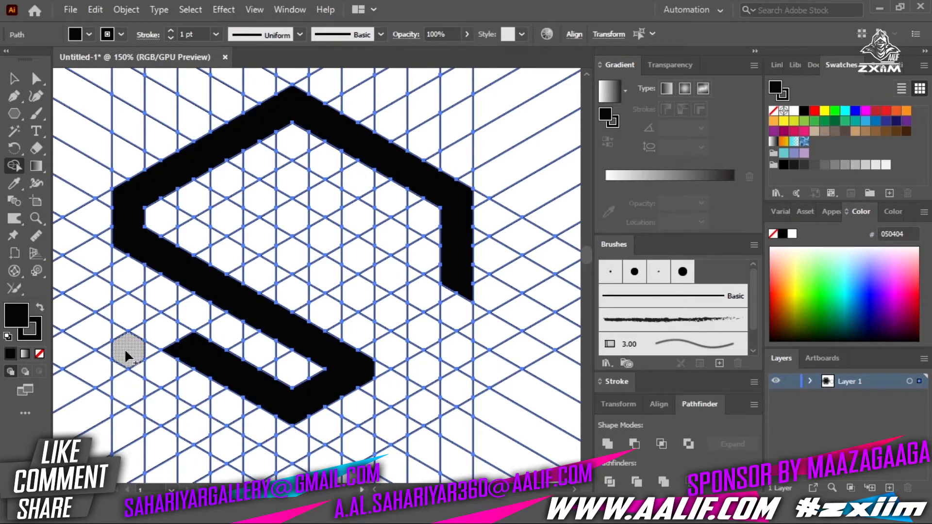
# Step: Merge a second chain of hexagonal cells into the S's lower band, from the left side around the base and up the diagonal to the inner hook
pyautogui.scroll(-5, 125, 349)
pyautogui.moveTo(126, 197)
pyautogui.mouseDown()
pyautogui.moveTo(129, 265)
pyautogui.moveTo(284, 371)
pyautogui.moveTo(444, 283)
pyautogui.mouseUp()
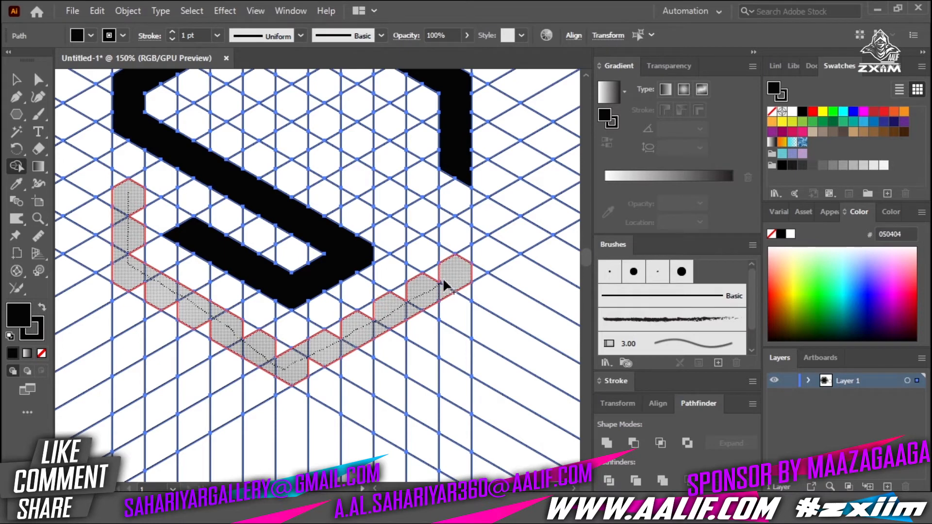
pyautogui.moveTo(446, 231)
pyautogui.mouseDown()
pyautogui.moveTo(237, 102)
pyautogui.moveTo(258, 154)
pyautogui.moveTo(251, 272)
pyautogui.moveTo(238, 237)
pyautogui.moveTo(279, 212)
pyautogui.moveTo(393, 291)
pyautogui.mouseUp()
# Step: Merge the small triangles along the lower band's jagged edges into it to give it straight sides and pointed ends
pyautogui.scroll(-1, 359, 272)
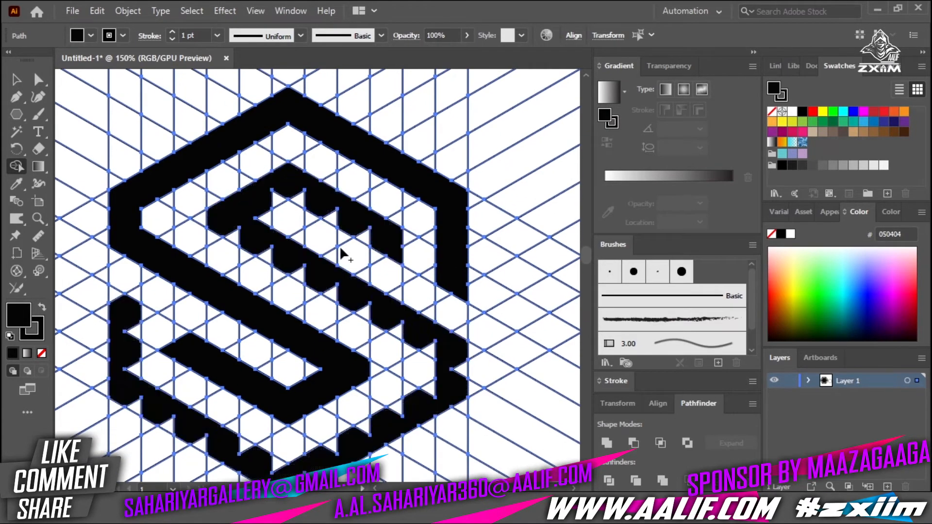
pyautogui.moveTo(357, 234)
pyautogui.mouseDown()
pyautogui.moveTo(283, 187)
pyautogui.moveTo(234, 218)
pyautogui.moveTo(202, 217)
pyautogui.moveTo(434, 352)
pyautogui.mouseUp()
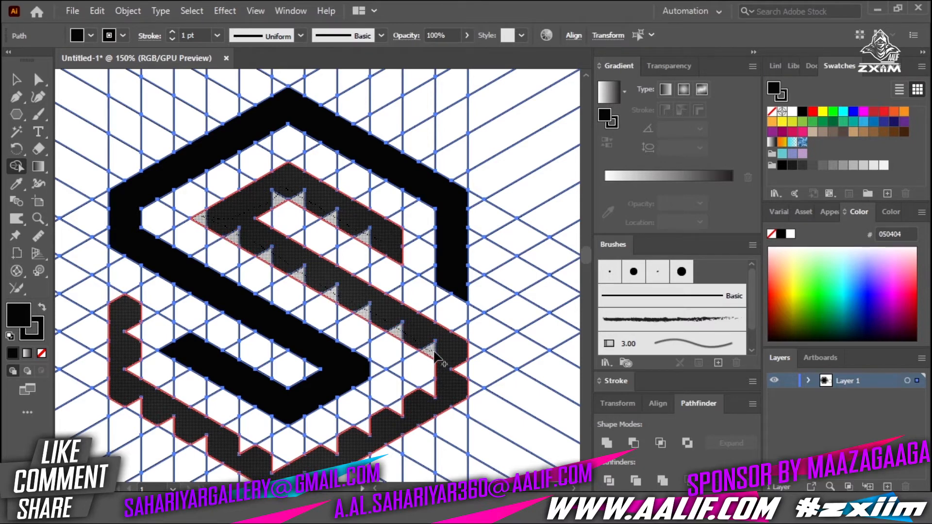
pyautogui.moveTo(442, 389)
pyautogui.mouseDown()
pyautogui.moveTo(456, 363)
pyautogui.moveTo(422, 402)
pyautogui.moveTo(390, 411)
pyautogui.moveTo(313, 463)
pyautogui.moveTo(360, 394)
pyautogui.moveTo(316, 388)
pyautogui.moveTo(280, 368)
pyautogui.moveTo(257, 370)
pyautogui.moveTo(185, 329)
pyautogui.moveTo(170, 299)
pyautogui.moveTo(163, 224)
pyautogui.mouseUp()
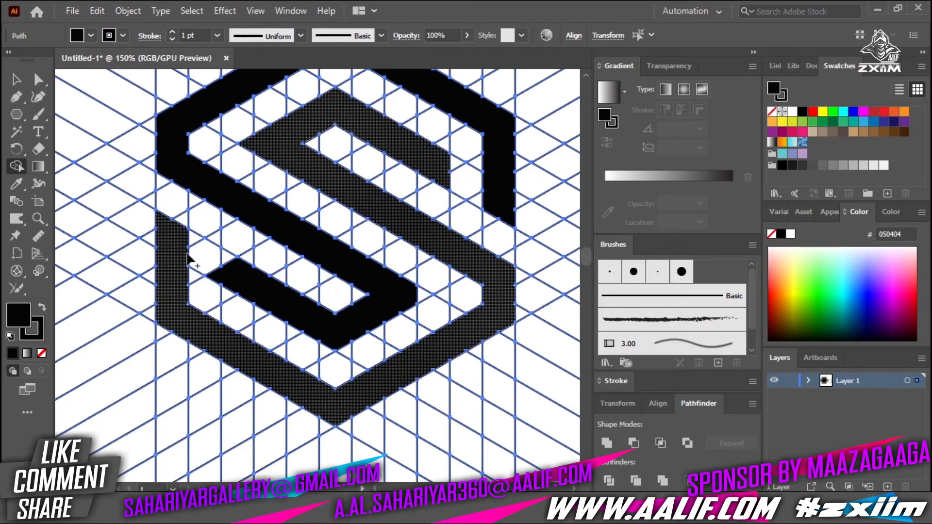
pyautogui.moveTo(383, 246); pyautogui.dragTo(368, 292)
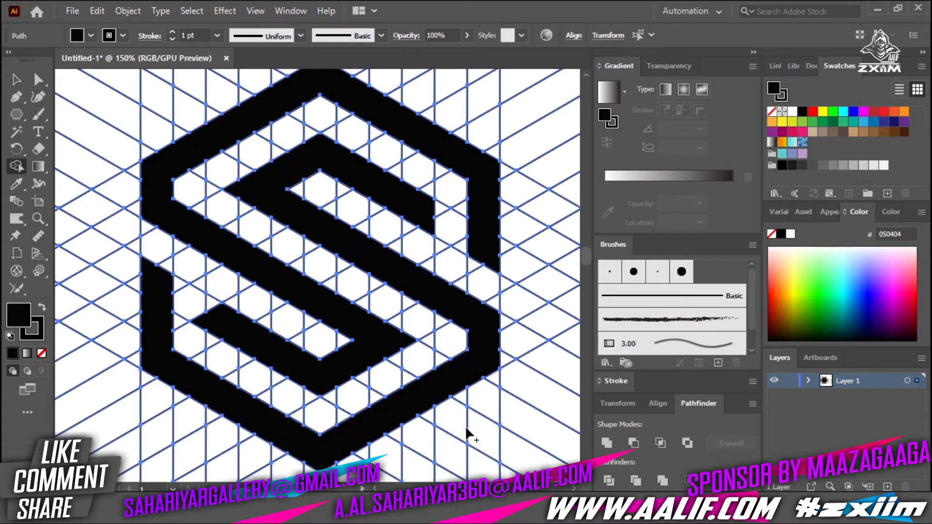
# Step: Select both black S bands and move them together away from the centre of the line grid
pyautogui.scroll(-2, 433, 411)
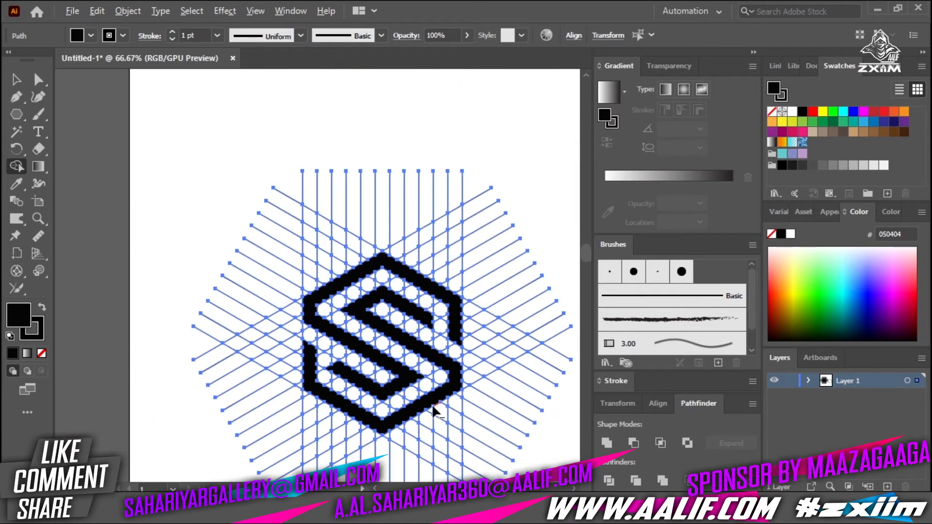
pyautogui.click(17, 80)
pyautogui.moveTo(370, 216); pyautogui.dragTo(322, 109)
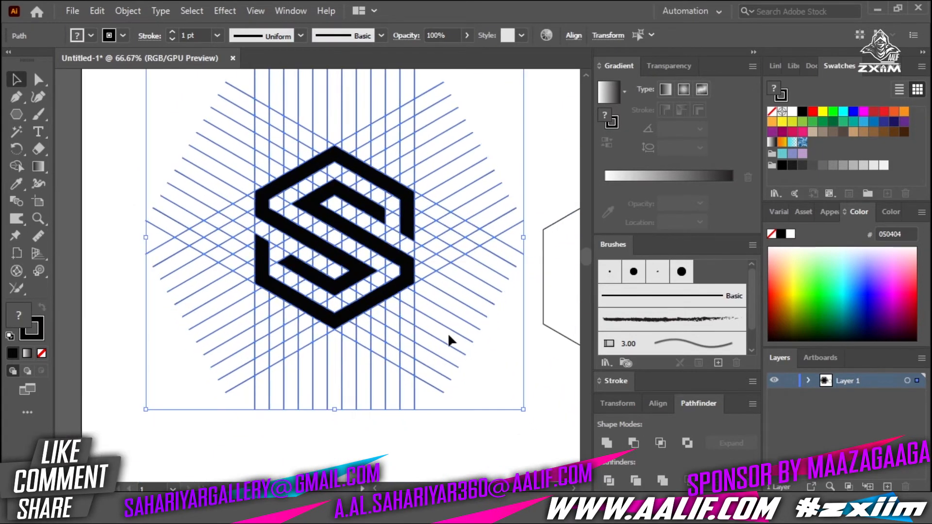
pyautogui.moveTo(375, 397); pyautogui.dragTo(482, 394)
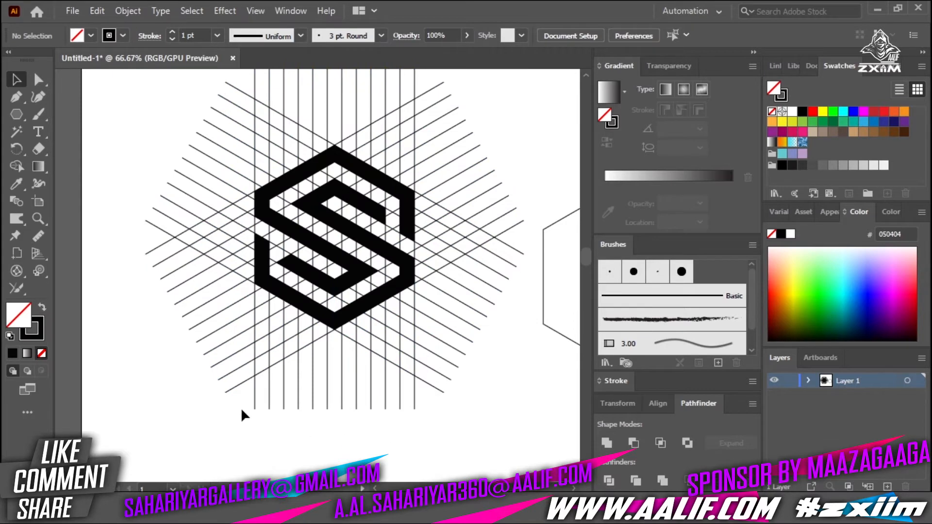
pyautogui.click(321, 214)
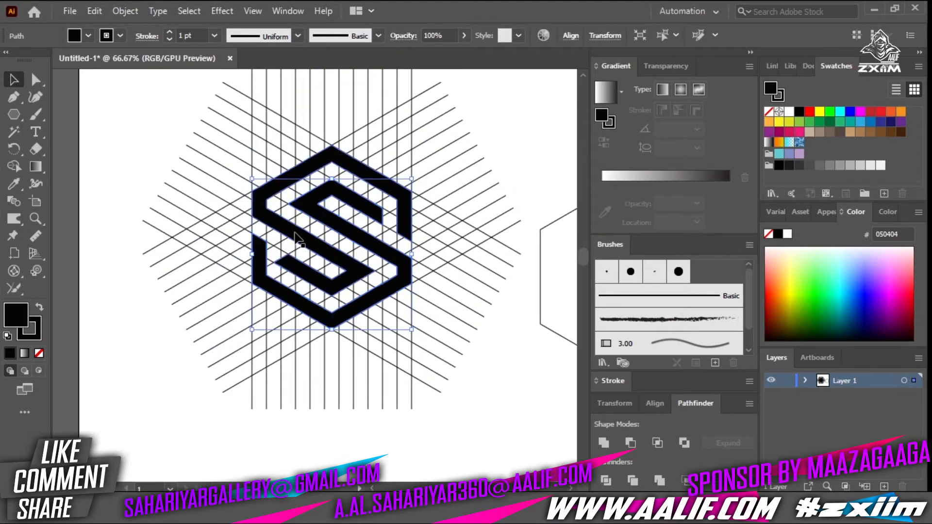
pyautogui.moveTo(309, 239); pyautogui.dragTo(90, 194)
# Step: Select the remaining grid lines and delete them, keeping the black S bands and the hexagon outline
pyautogui.click(191, 420)
pyautogui.moveTo(506, 436); pyautogui.dragTo(234, 92)
pyautogui.press('Delete')
# Step: Select both bands of the S logo and move them onto the blank artboard area beside the hexagon outline
pyautogui.moveTo(226, 320); pyautogui.dragTo(81, 153)
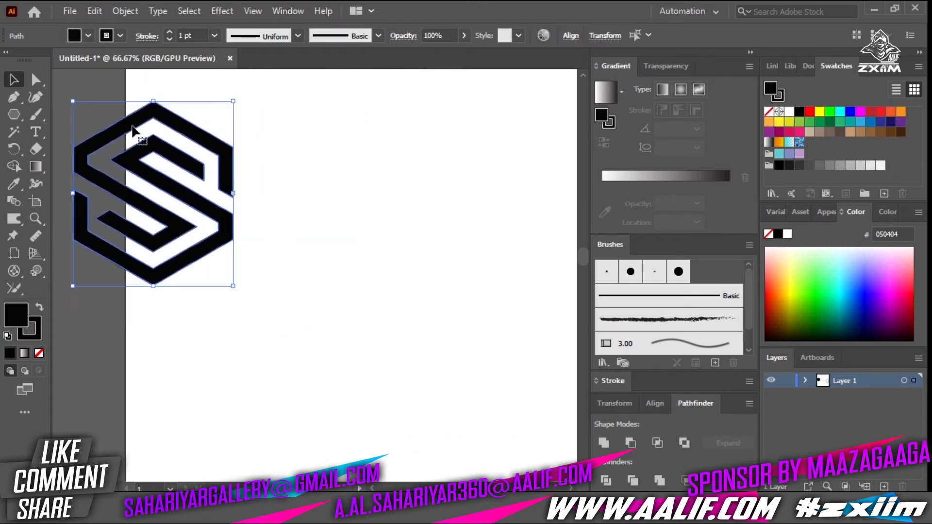
pyautogui.moveTo(141, 140); pyautogui.dragTo(380, 184)
pyautogui.moveTo(396, 388); pyautogui.dragTo(300, 342)
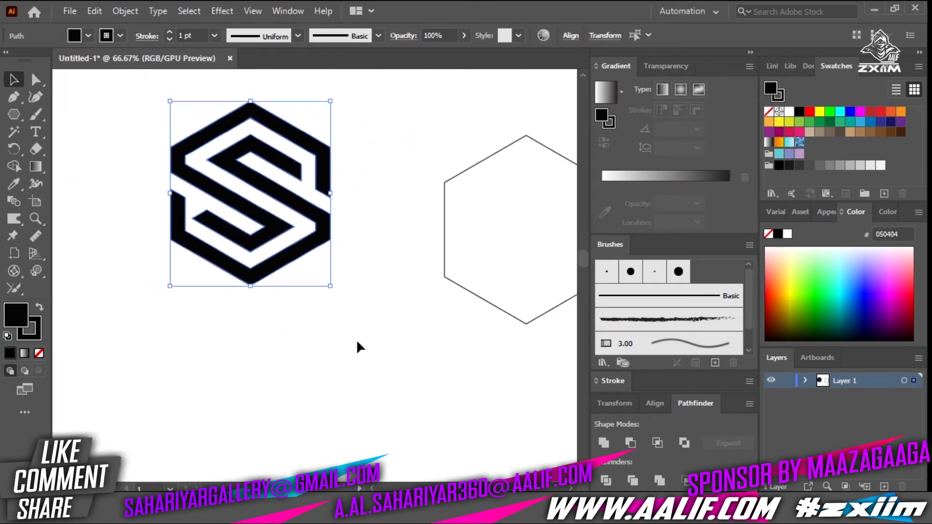
pyautogui.moveTo(343, 318); pyautogui.dragTo(253, 181)
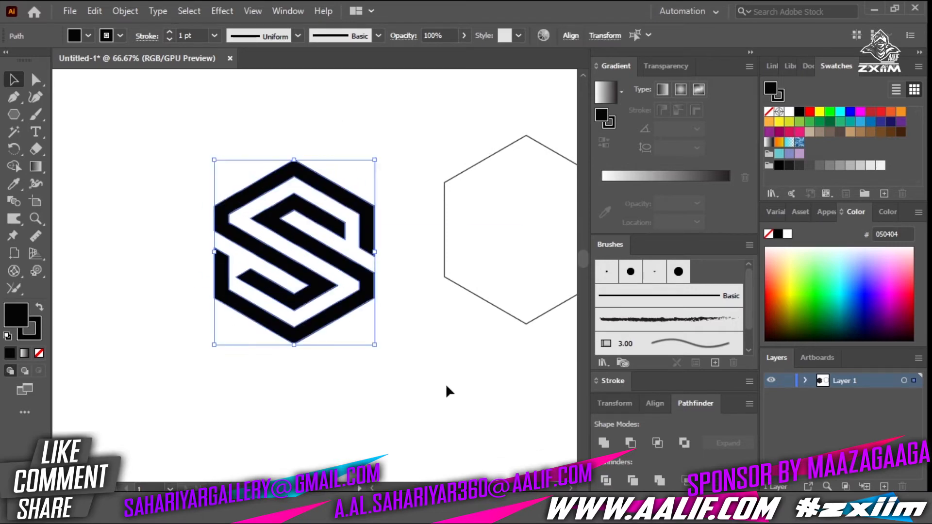
# Step: Move the S logo further away from the hexagon outline and delete the outline
pyautogui.click(445, 387)
pyautogui.moveTo(412, 339); pyautogui.dragTo(320, 285)
pyautogui.moveTo(374, 237); pyautogui.dragTo(411, 310)
pyautogui.click(422, 436)
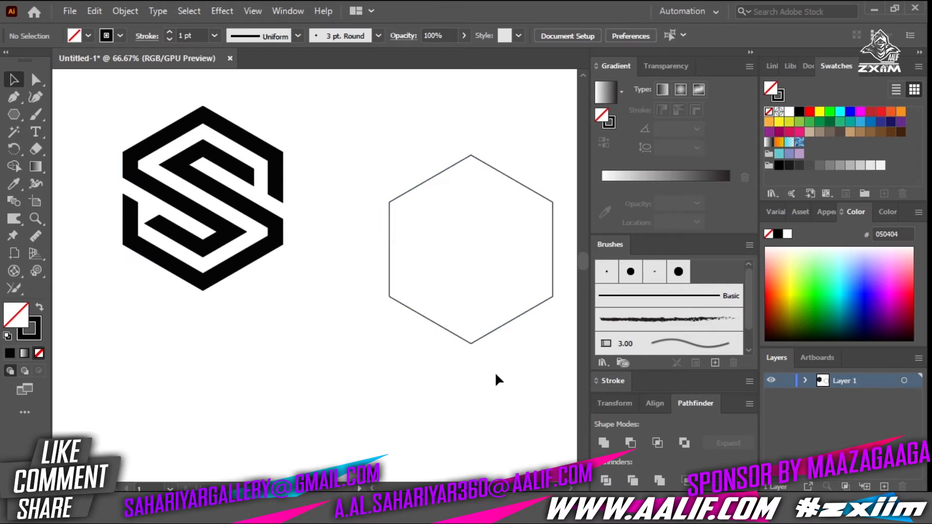
pyautogui.moveTo(495, 372); pyautogui.dragTo(423, 302)
pyautogui.press('Delete')
# Step: Apply a radial gradient to the S logo's upper band and set its end stop to blue 0000FF
pyautogui.moveTo(282, 307); pyautogui.dragTo(322, 201)
pyautogui.click(510, 315)
pyautogui.moveTo(485, 380); pyautogui.dragTo(306, 161)
pyautogui.click(450, 258)
pyautogui.click(431, 226)
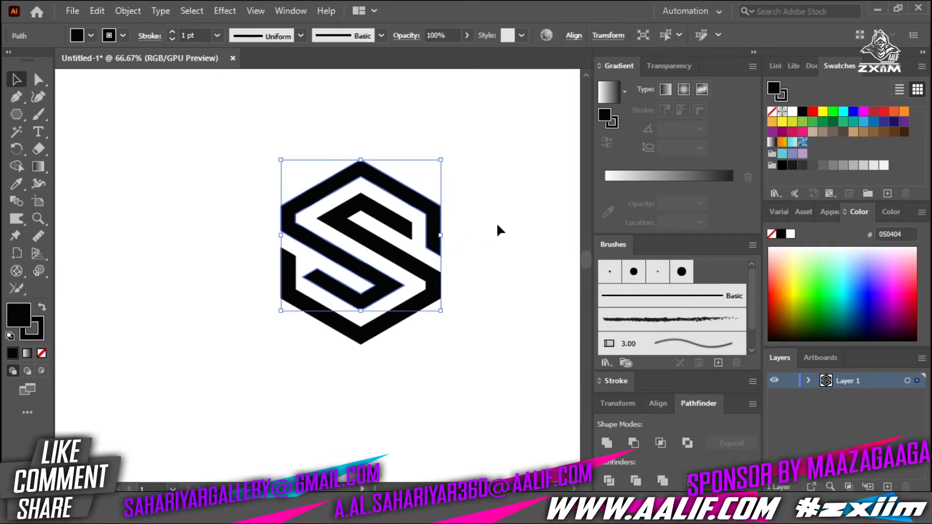
pyautogui.click(683, 90)
pyautogui.doubleClick(732, 202)
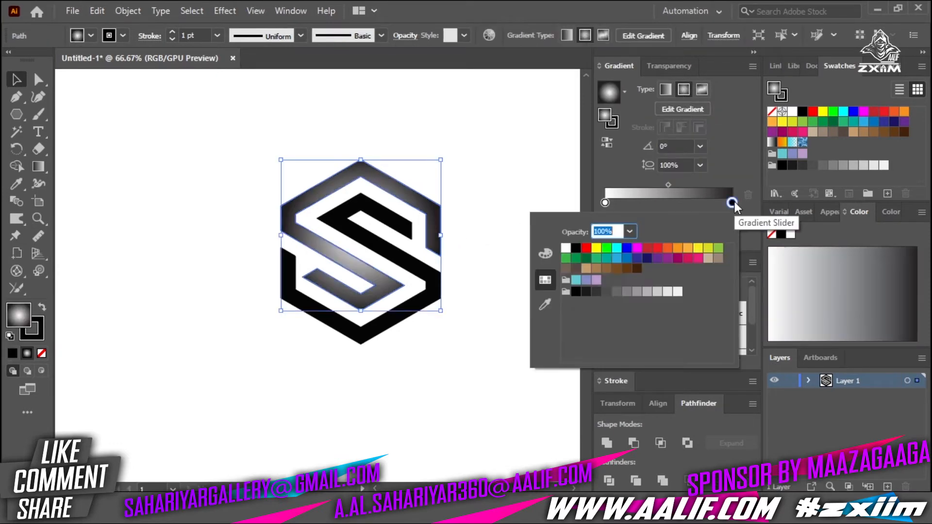
pyautogui.click(627, 249)
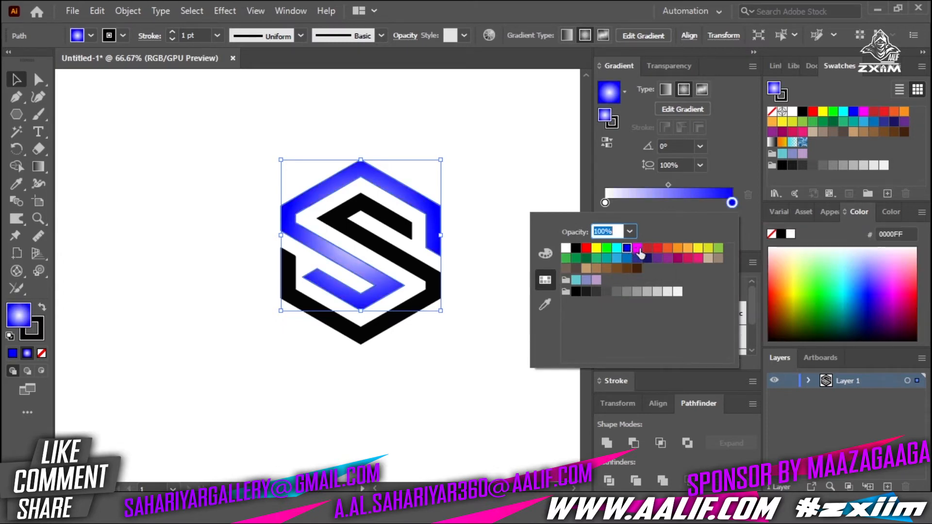
# Step: Set the upper band's starting gradient stop to light blue 29ABE2 and change the gradient type to linear
pyautogui.click(606, 202)
pyautogui.doubleClick(606, 202)
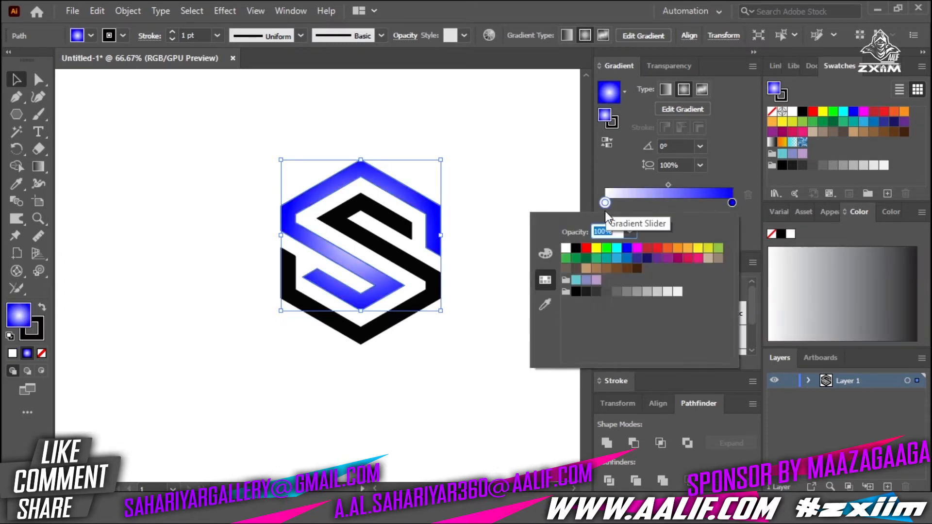
pyautogui.click(616, 258)
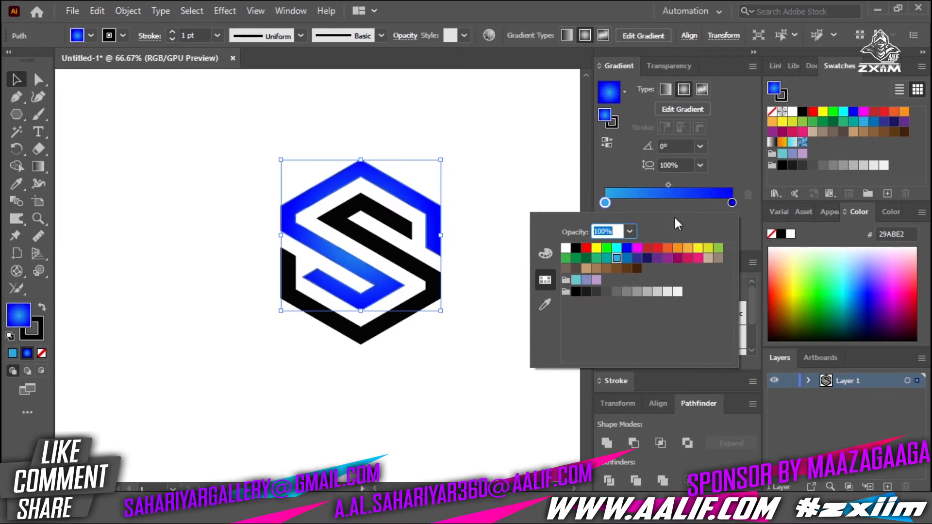
pyautogui.click(671, 91)
pyautogui.click(669, 89)
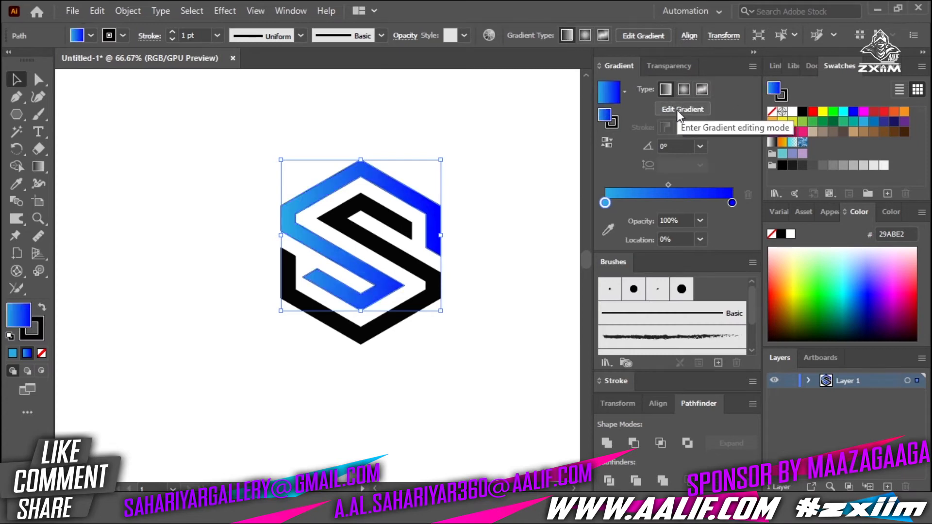
# Step: Shift the midpoint of the upper band's gradient toward its blue end, to about 62%
pyautogui.click(677, 112)
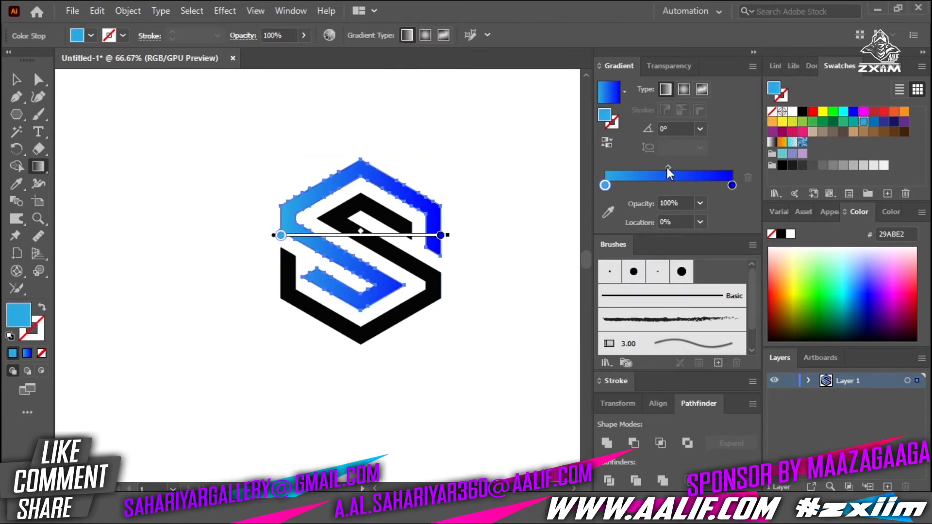
pyautogui.moveTo(368, 232); pyautogui.dragTo(380, 231)
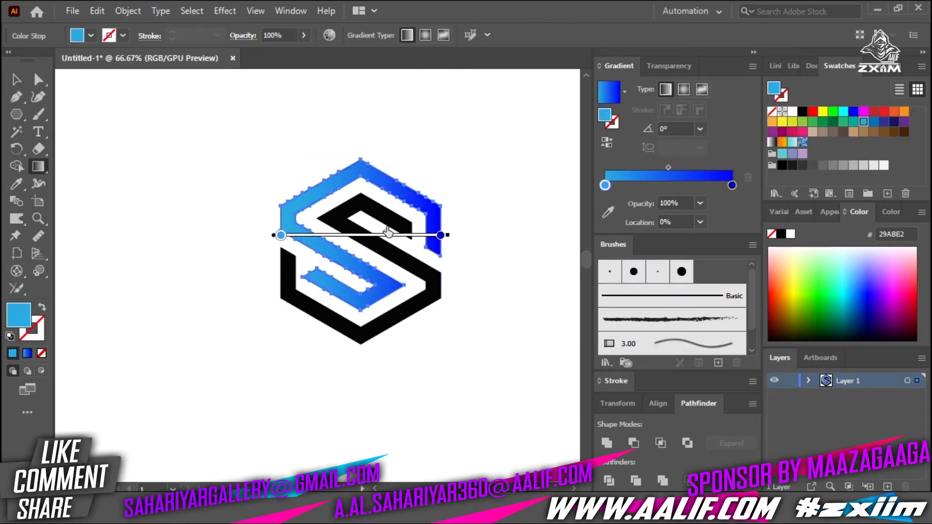
pyautogui.click(16, 80)
pyautogui.click(313, 157)
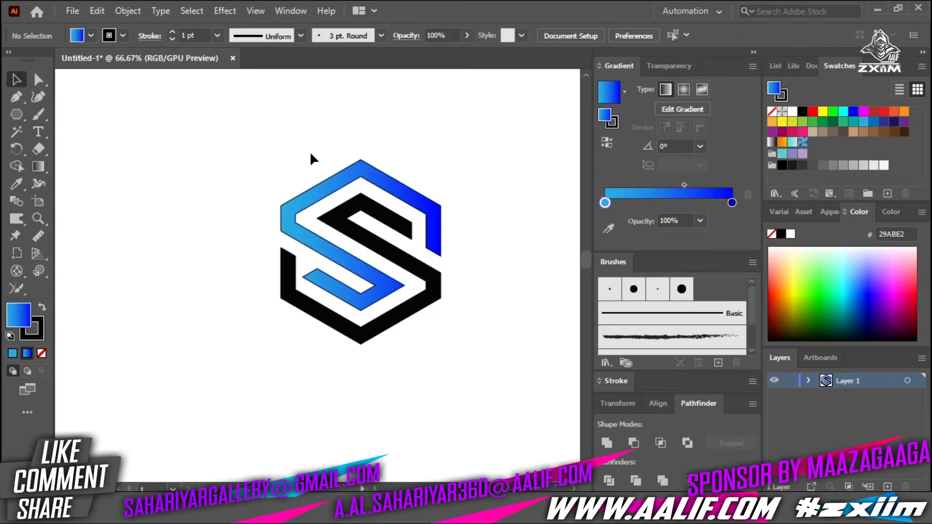
# Step: Remove the stroke from both bands of the S logo
pyautogui.click(291, 210)
pyautogui.click(32, 327)
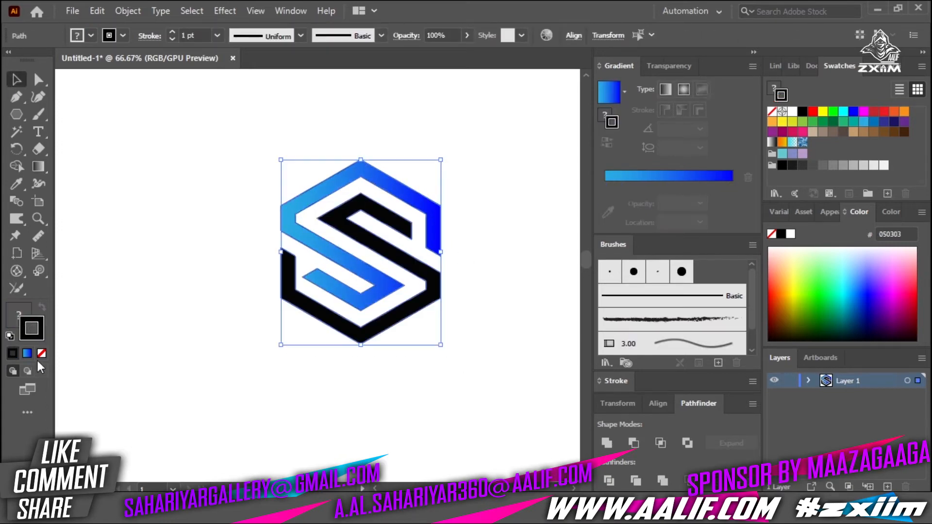
pyautogui.click(40, 354)
pyautogui.click(14, 313)
pyautogui.click(190, 338)
# Step: Copy the upper band's blue gradient onto the black lower band with the Eyedropper tool
pyautogui.click(381, 320)
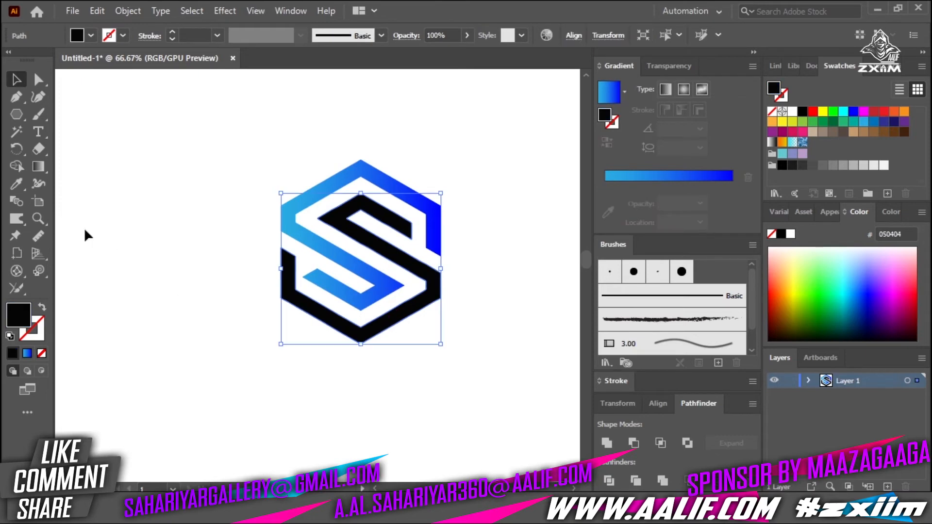
pyautogui.press('i')
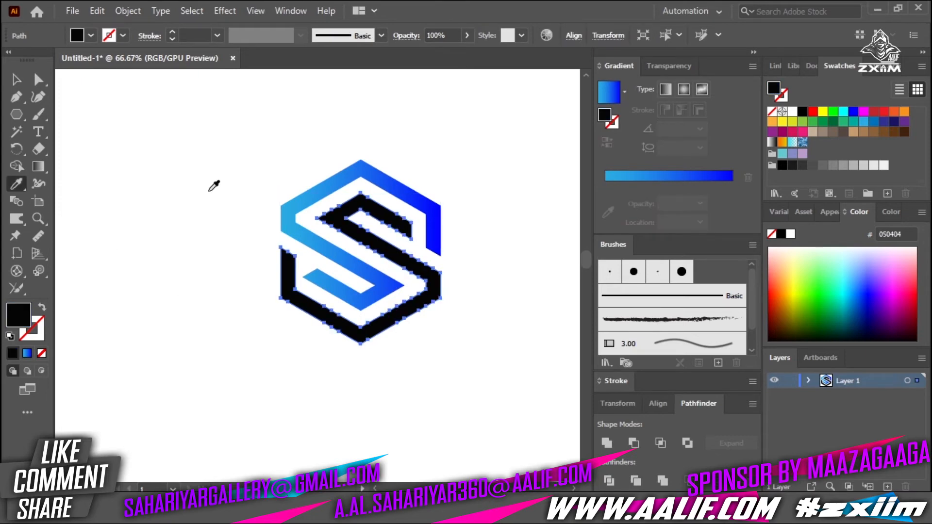
pyautogui.click(317, 187)
pyautogui.click(16, 80)
pyautogui.click(445, 199)
pyautogui.moveTo(455, 365); pyautogui.dragTo(233, 148)
pyautogui.click(494, 284)
pyautogui.click(432, 289)
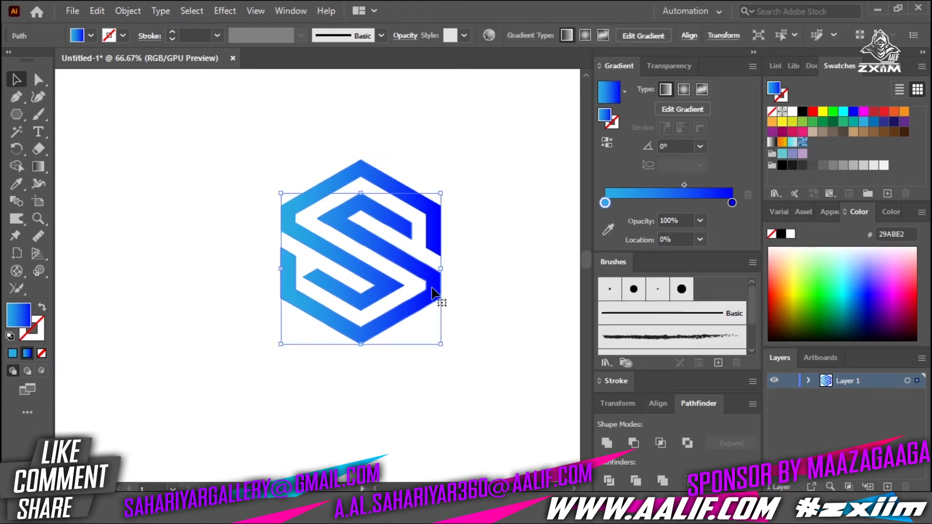
pyautogui.click(469, 297)
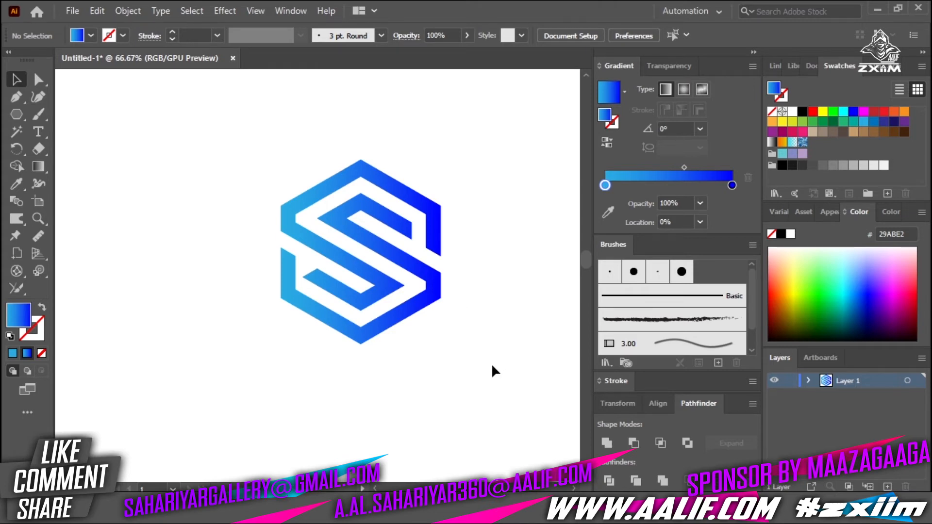
# Step: Select both S bands and move their gradient midpoint slightly toward the light-blue end
pyautogui.click(684, 168)
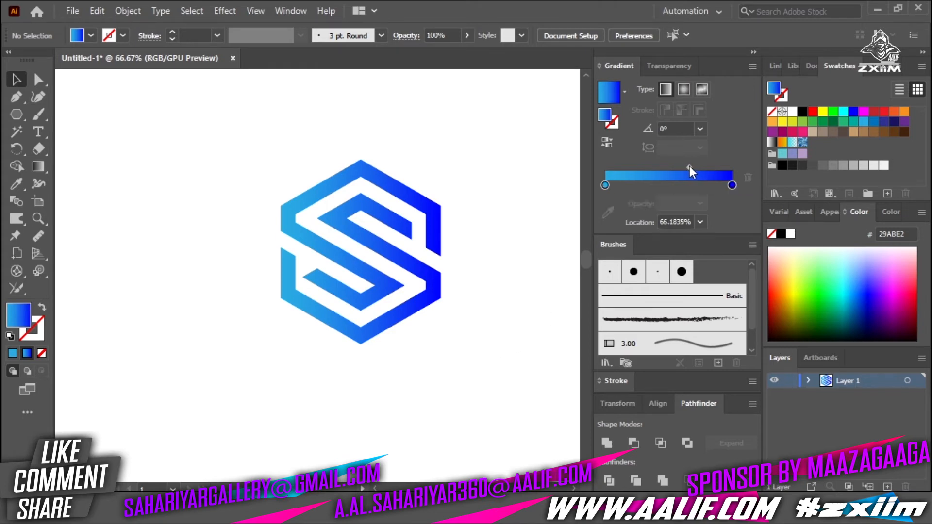
pyautogui.moveTo(506, 345); pyautogui.dragTo(388, 262)
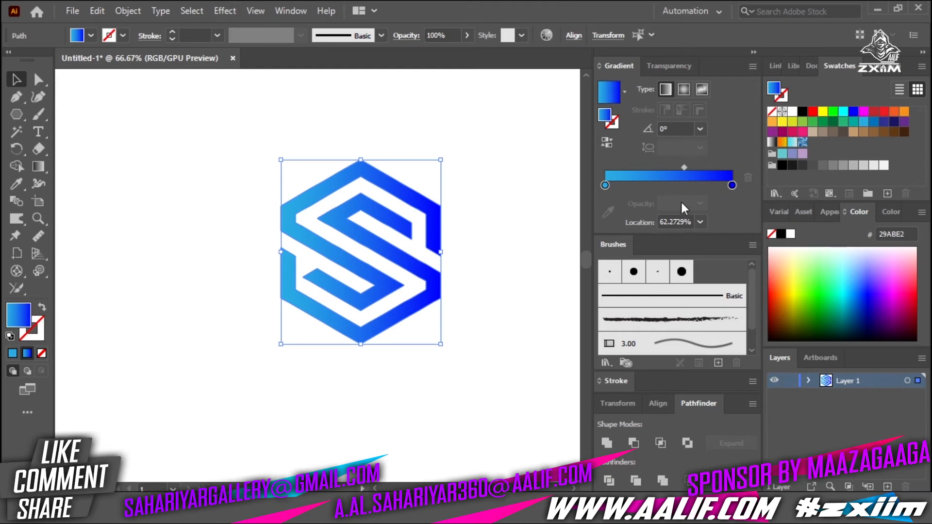
pyautogui.moveTo(686, 172); pyautogui.dragTo(685, 170)
pyautogui.doubleClick(732, 185)
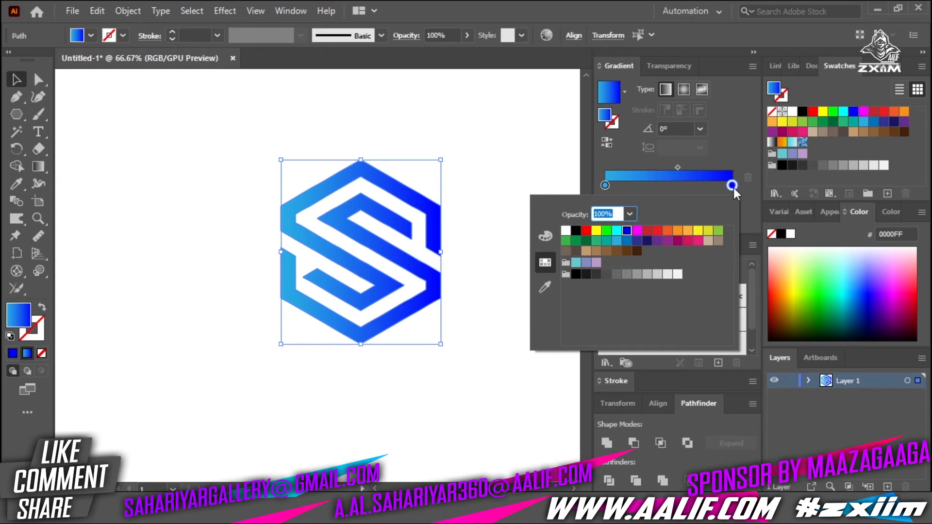
pyautogui.doubleClick(610, 186)
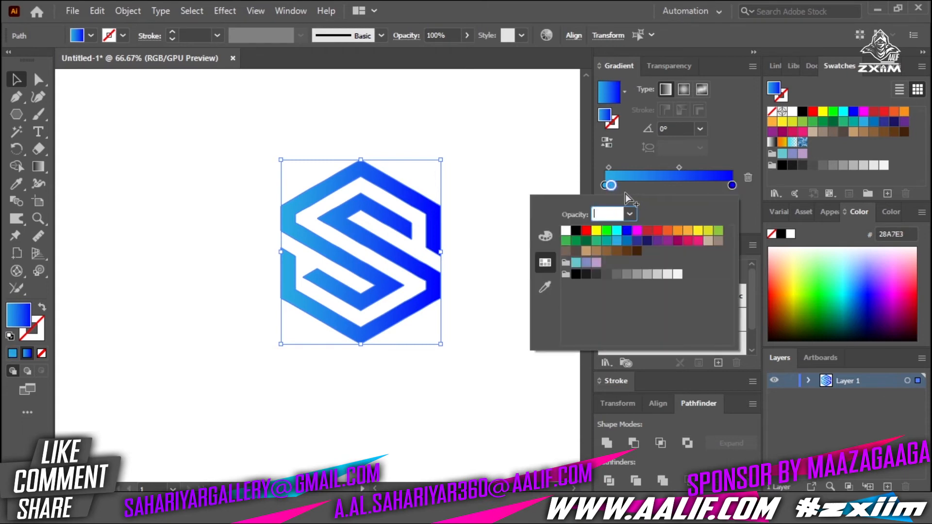
pyautogui.click(626, 194)
pyautogui.hotkey('ctrl', 'z')
pyautogui.click(618, 191)
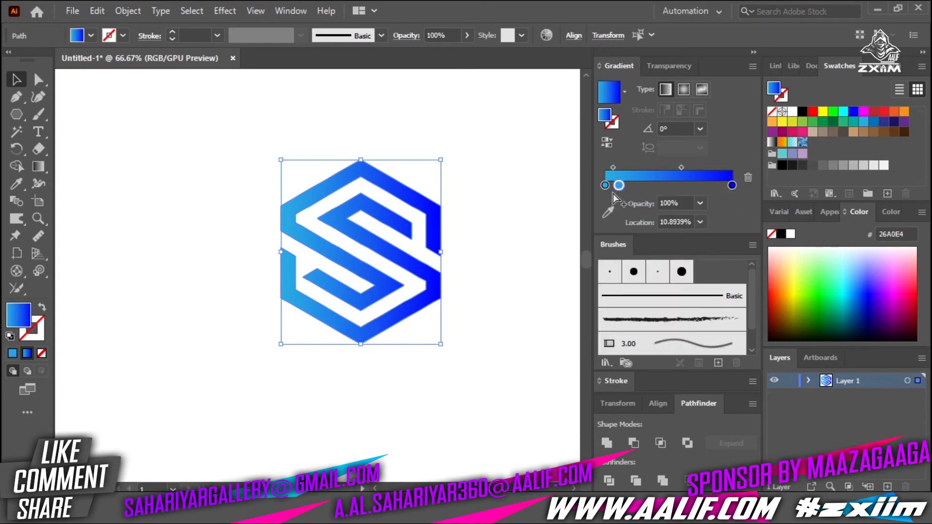
pyautogui.hotkey('ctrl', 'z')
# Step: Try the darker blue 0071BC for the gradient's starting stop and undo the change
pyautogui.click(606, 186)
pyautogui.doubleClick(606, 188)
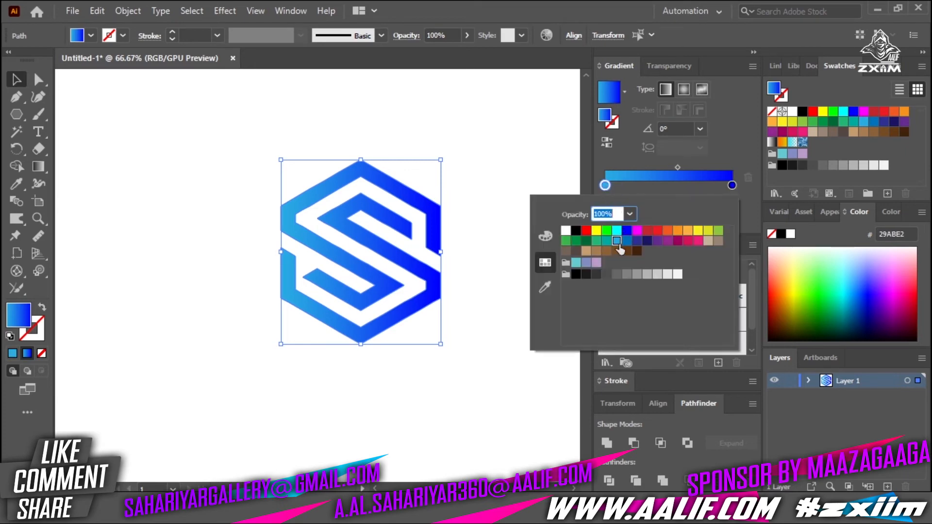
pyautogui.click(626, 241)
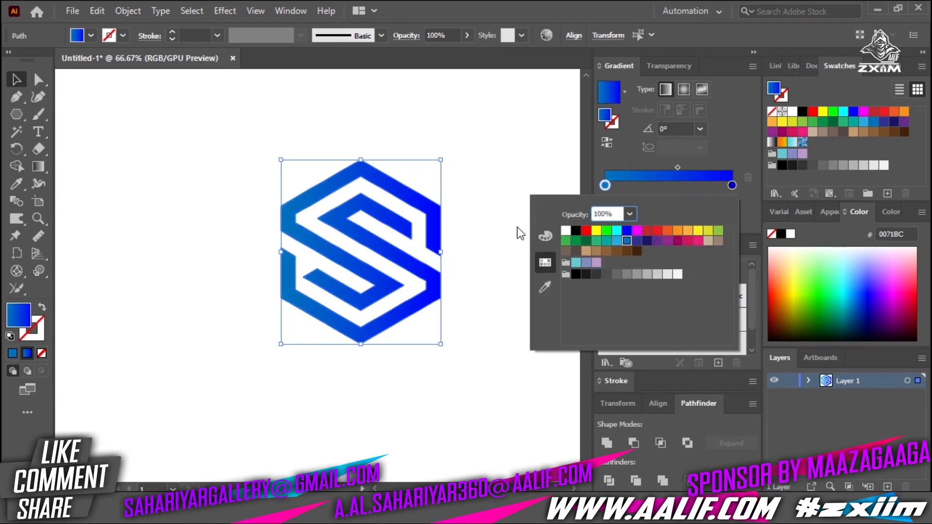
pyautogui.click(505, 214)
pyautogui.hotkey('ctrl', 'z')
# Step: Move the light-blue stop inward and add extra blue stops near the gradient's blue end
pyautogui.moveTo(606, 188); pyautogui.dragTo(619, 188)
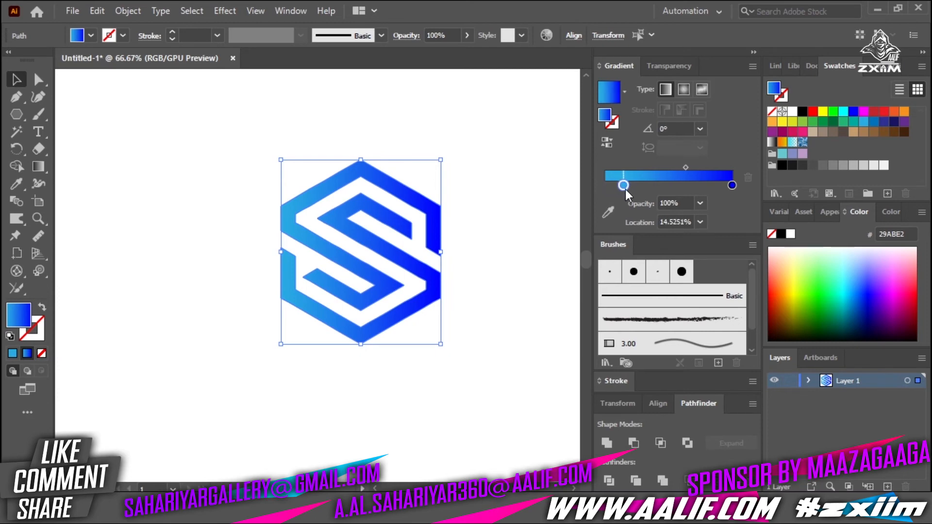
pyautogui.moveTo(733, 187)
pyautogui.mouseDown()
pyautogui.moveTo(711, 187)
pyautogui.moveTo(733, 186)
pyautogui.mouseUp()
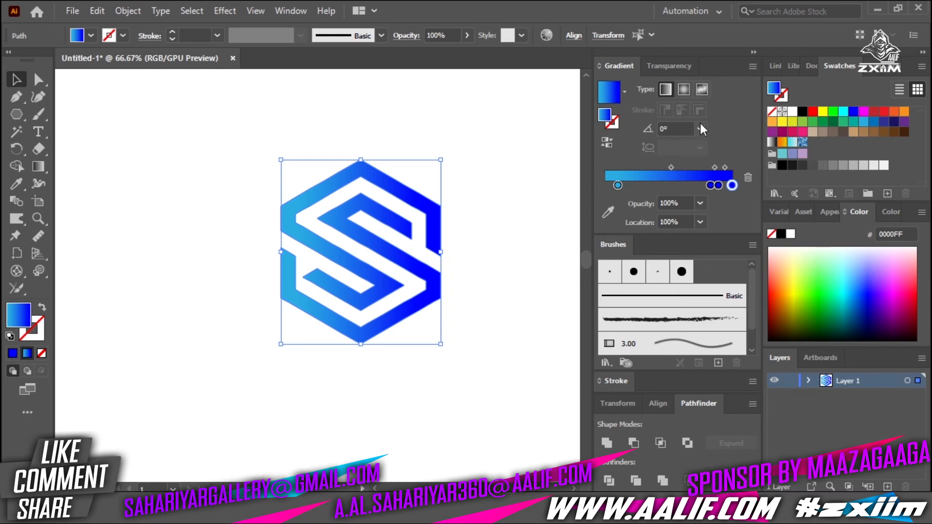
# Step: Try the radial and freeform gradient types on both bands and return to the linear gradient
pyautogui.click(683, 89)
pyautogui.click(702, 89)
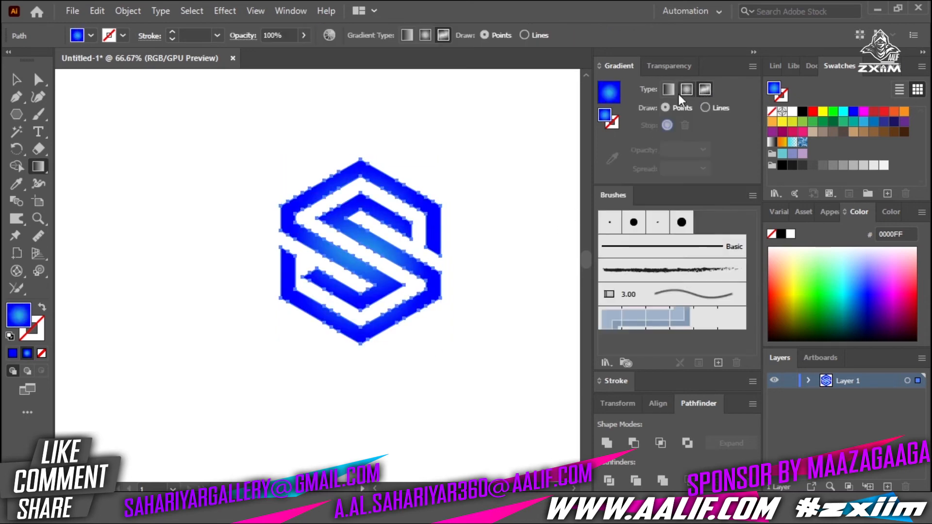
pyautogui.click(669, 89)
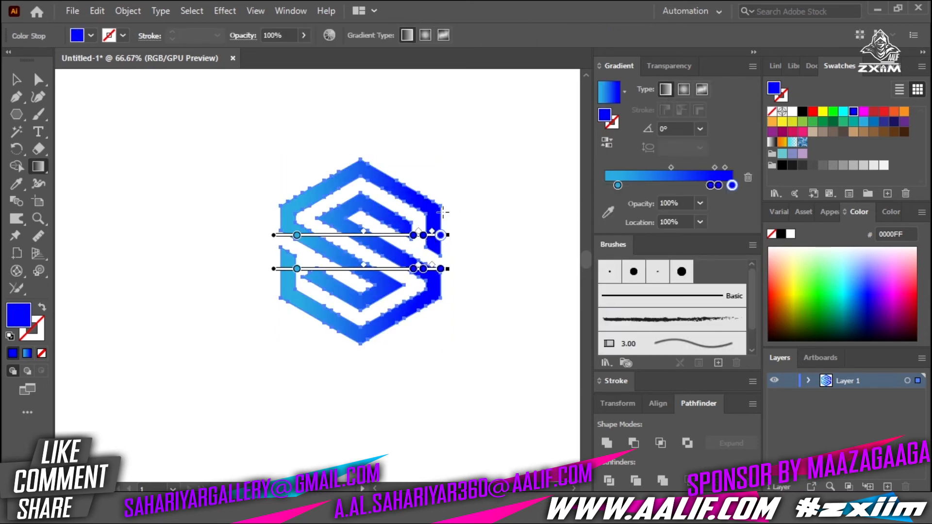
# Step: Move the blue stops on both bands toward the middle, shift the lower band's light-blue stop inward, and leave gradient editing
pyautogui.moveTo(424, 238); pyautogui.dragTo(356, 236)
pyautogui.moveTo(356, 237); pyautogui.dragTo(371, 237)
pyautogui.moveTo(412, 268); pyautogui.dragTo(398, 269)
pyautogui.moveTo(296, 268); pyautogui.dragTo(310, 268)
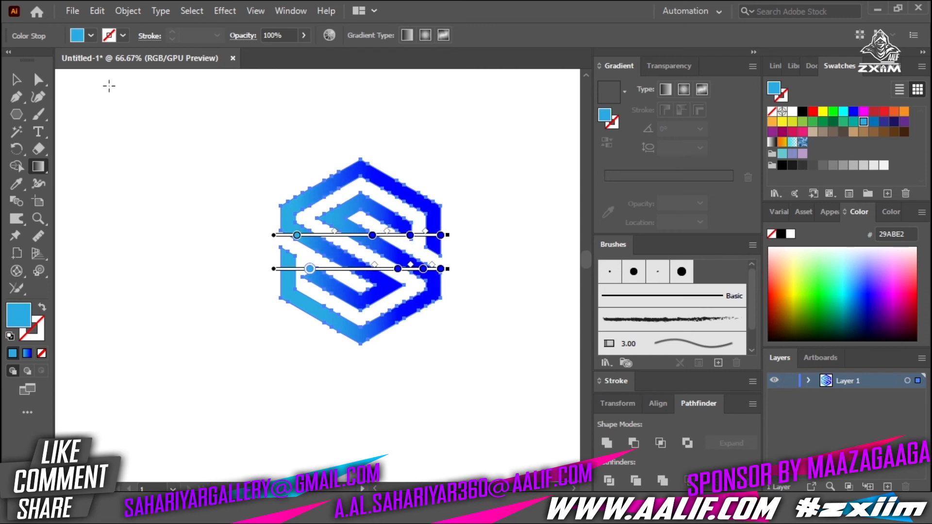
pyautogui.click(16, 79)
pyautogui.click(487, 245)
pyautogui.click(388, 281)
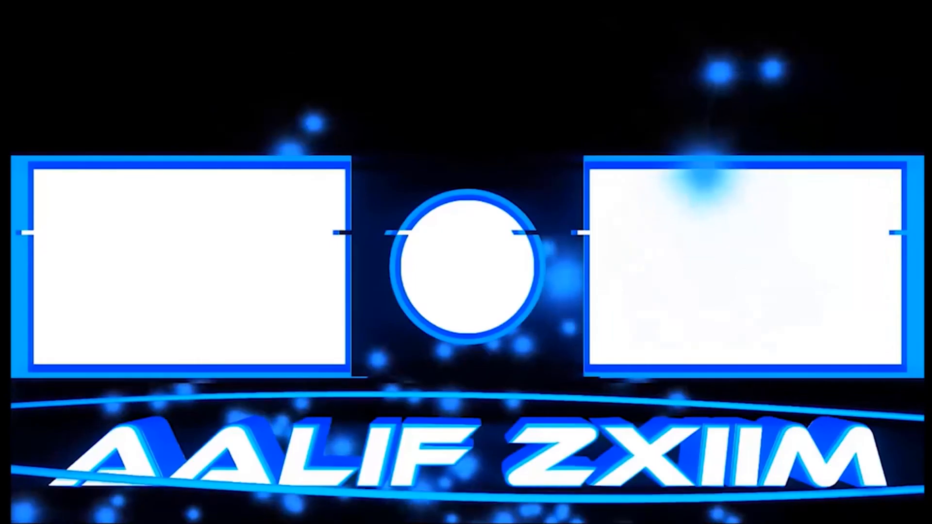